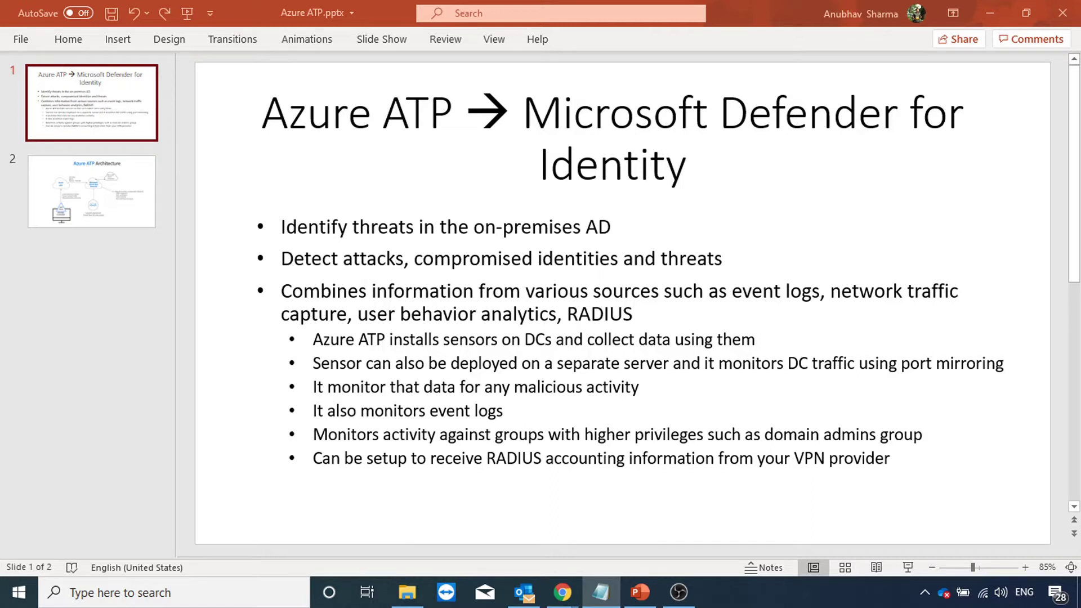
Highlight 'Microsoft Defender for Identity' in the title, then advance to the Azure ATP Architecture slide
left_click(428, 138)
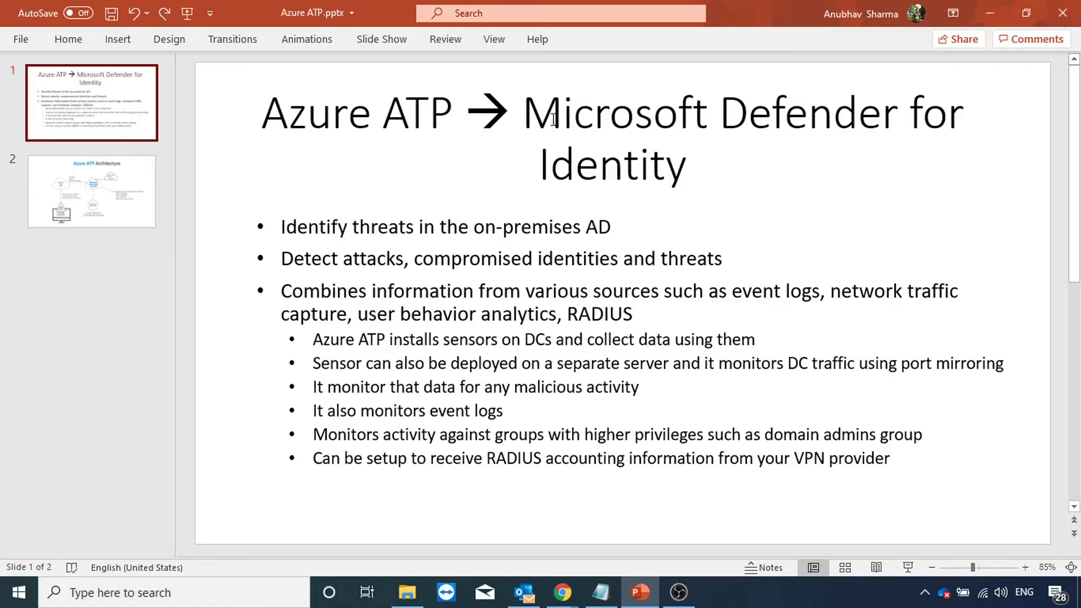
left_click_drag(524, 115, 687, 169)
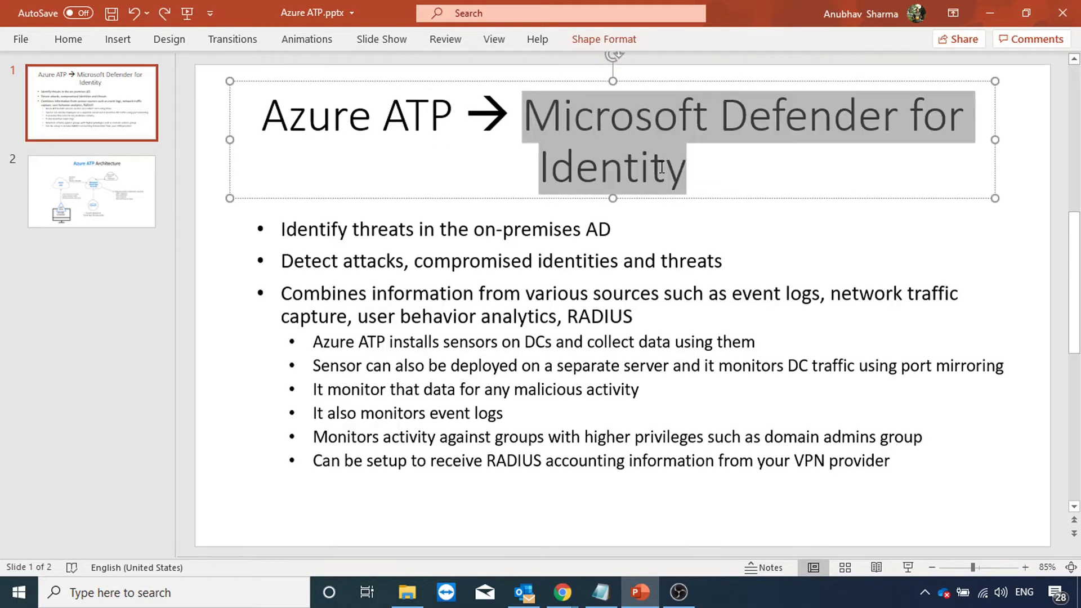
left_click(766, 240)
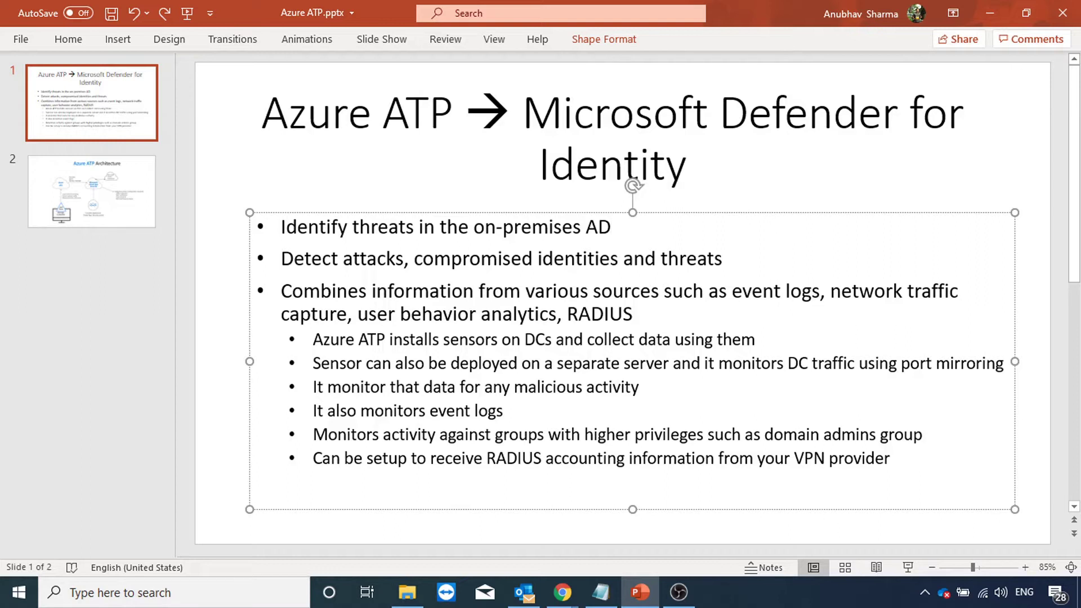
key("alt+Tab")
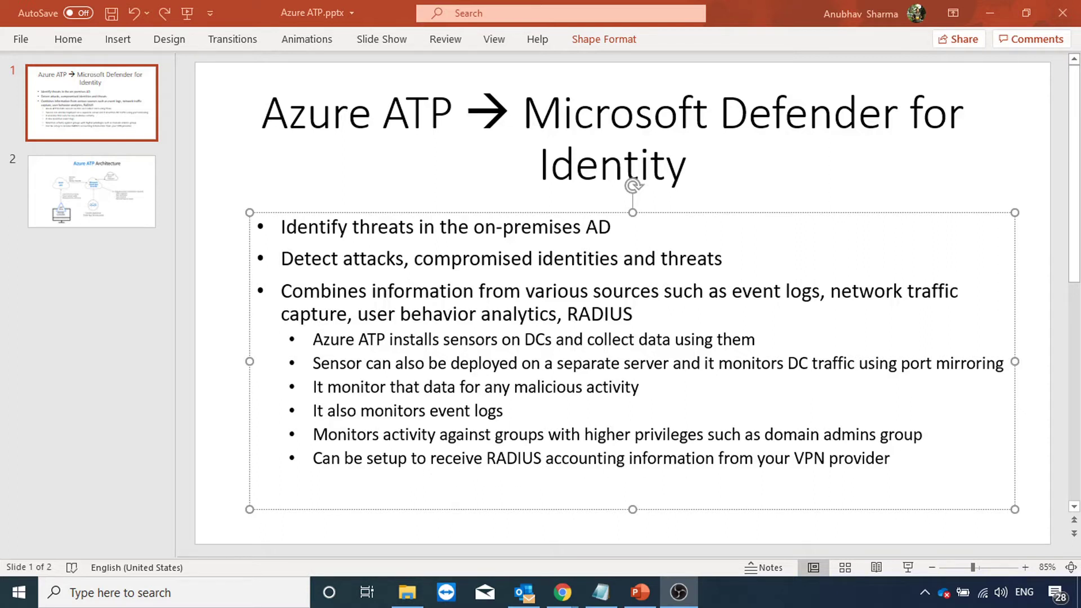
key("Page_Down")
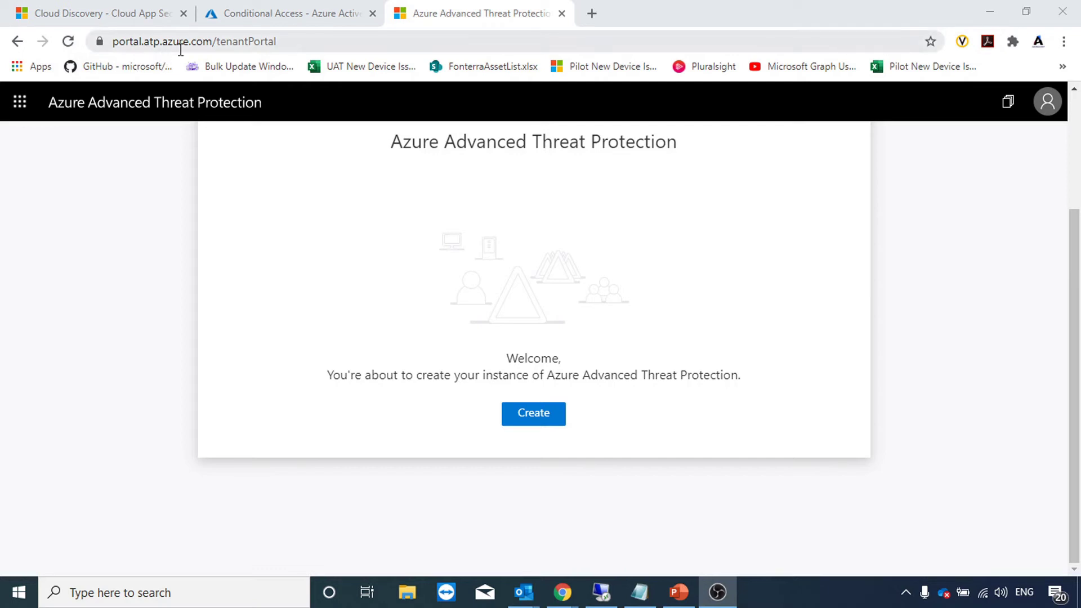
Create the ATP instance, close the investigation-experience announcement, and go to the directory credentials form
scroll(398, 188, "up", 3)
scroll(403, 191, "down", 3)
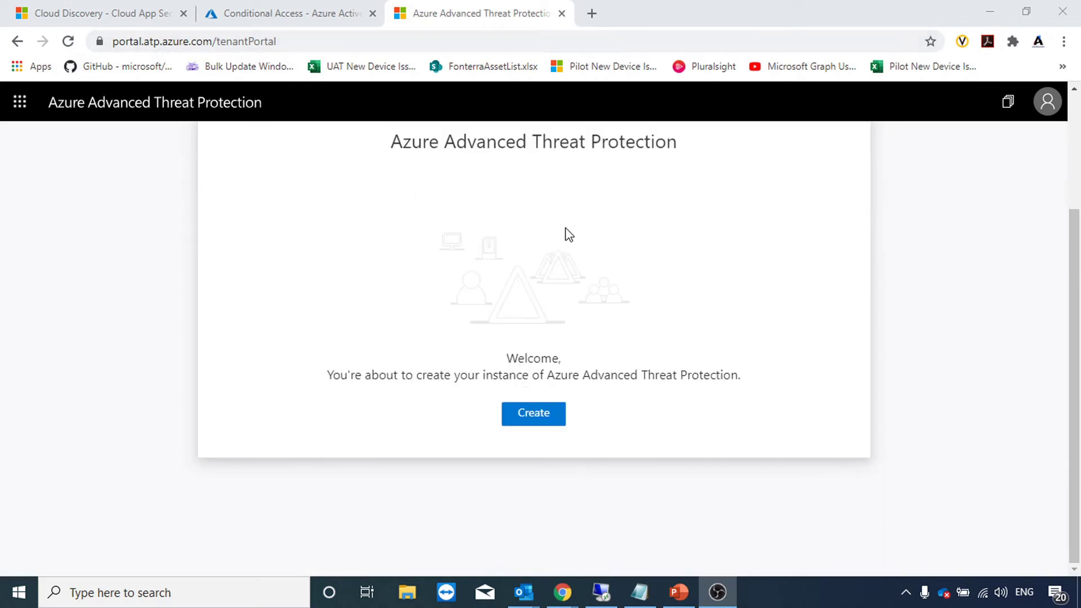
left_click(525, 414)
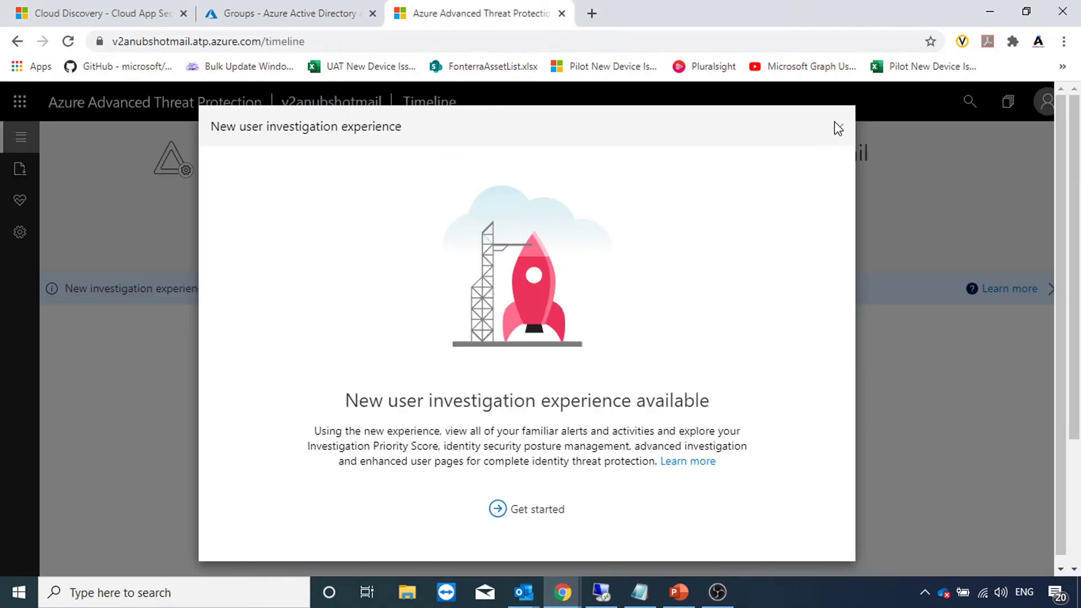
left_click(840, 131)
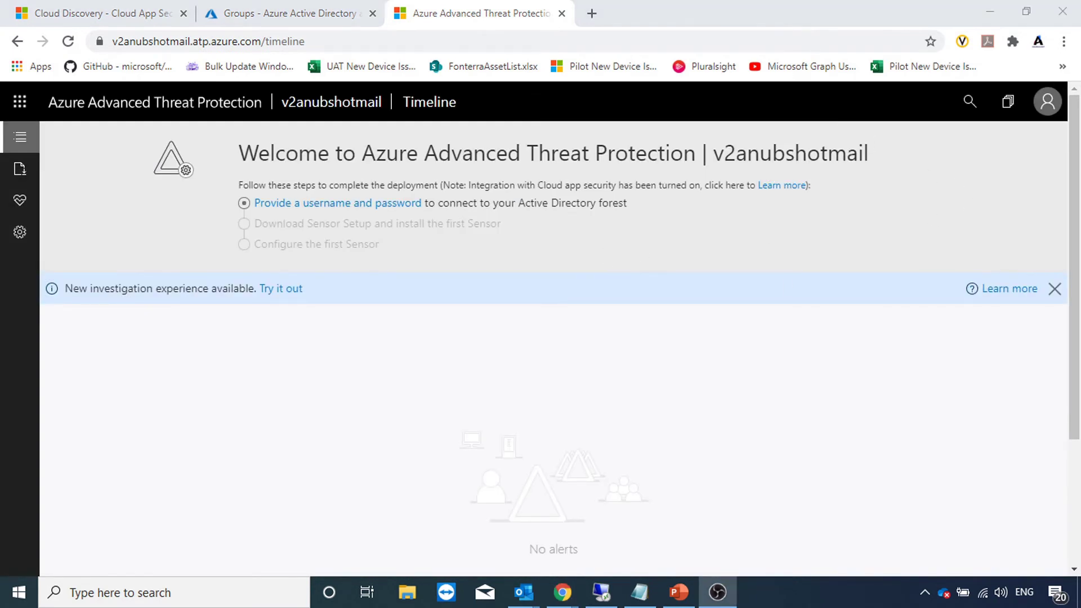
left_click(326, 208)
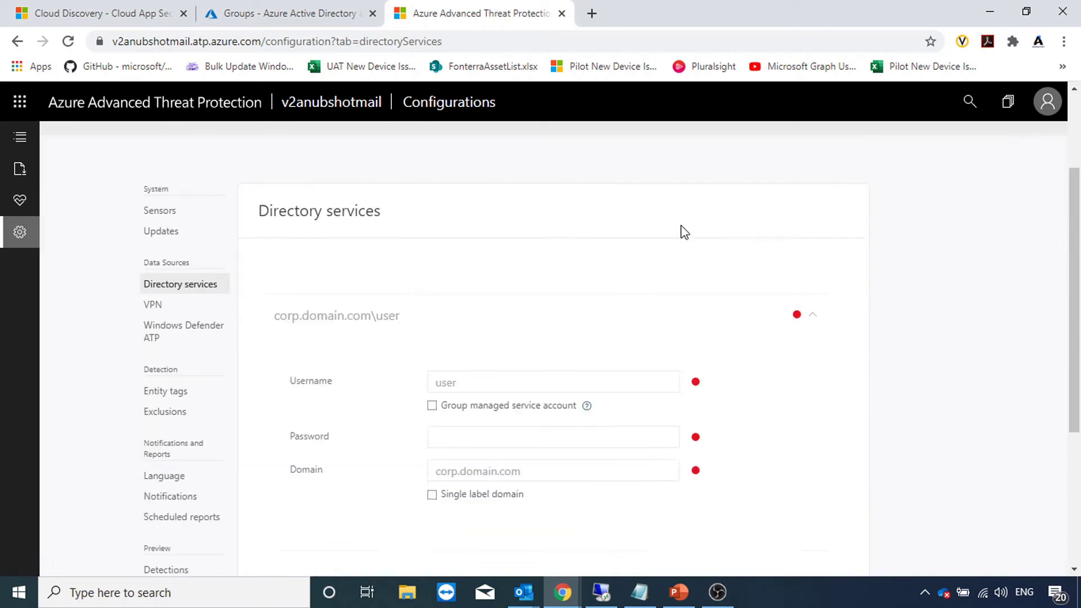
Save the django.local domain administrator credentials and download the Azure ATP sensor setup package
scroll(642, 240, "down", 1)
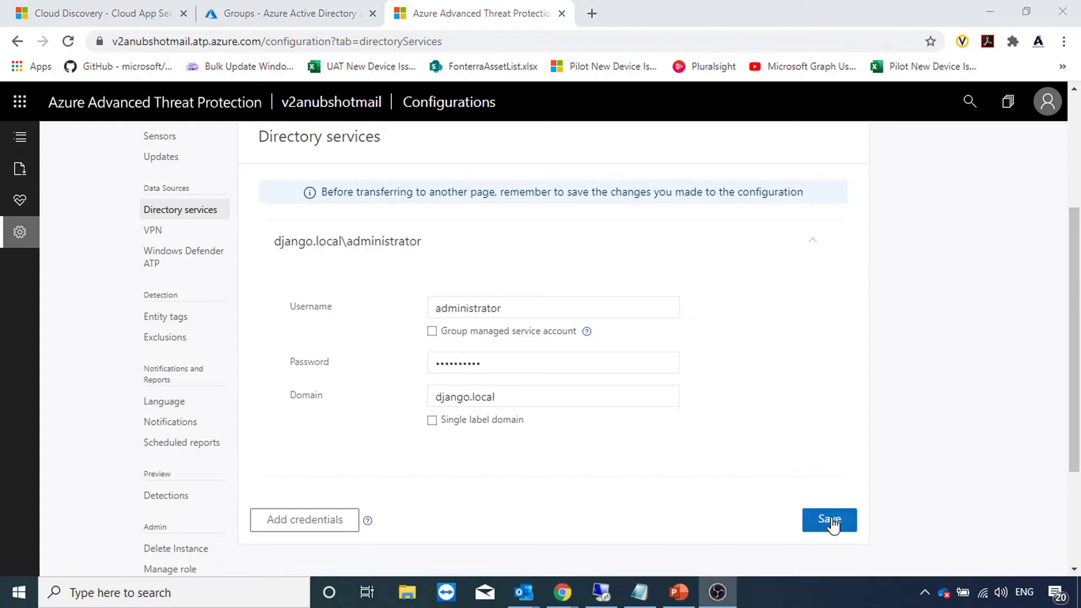
left_click(832, 521)
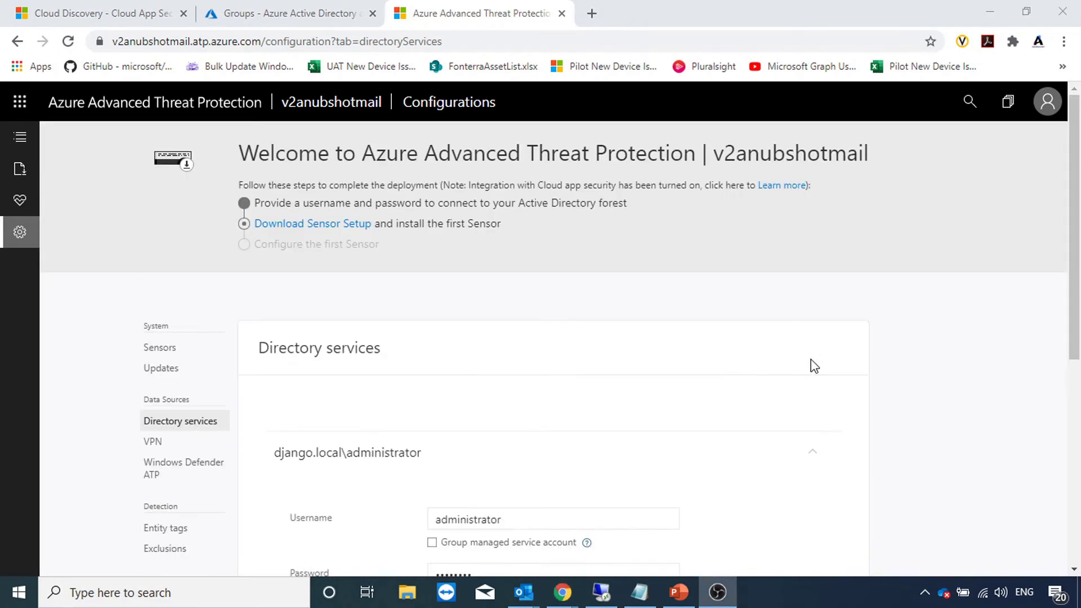
left_click(354, 225)
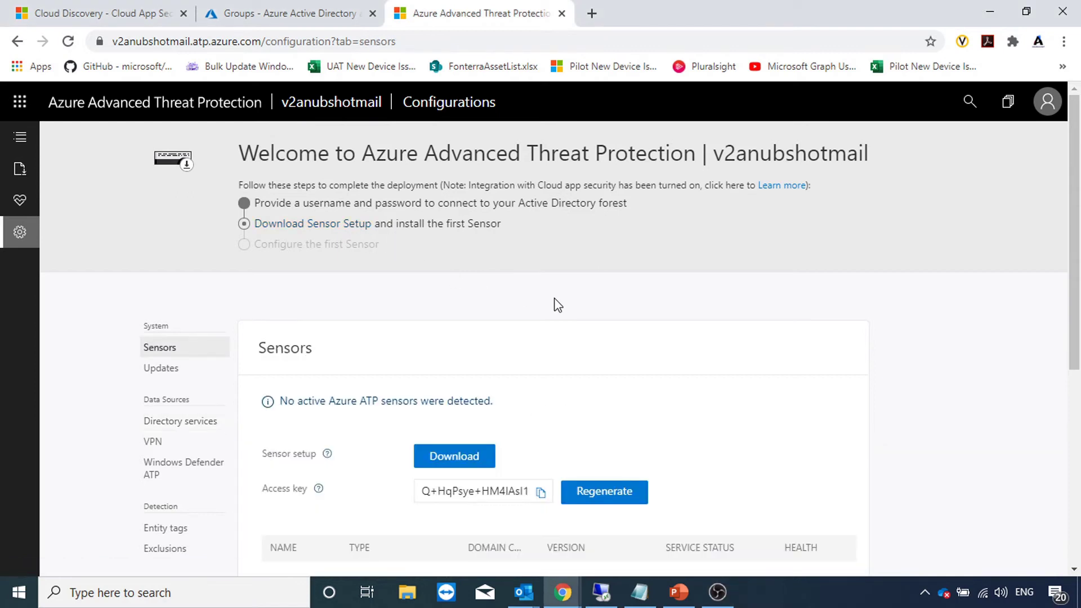
scroll(586, 311, "down", 2)
scroll(585, 311, "down", 2)
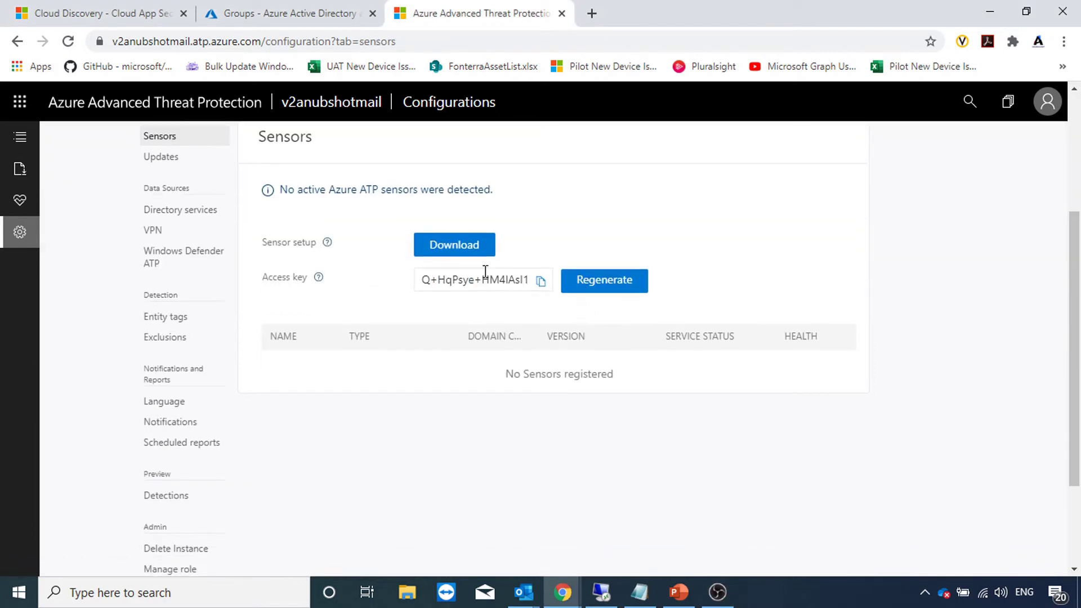
left_click(464, 249)
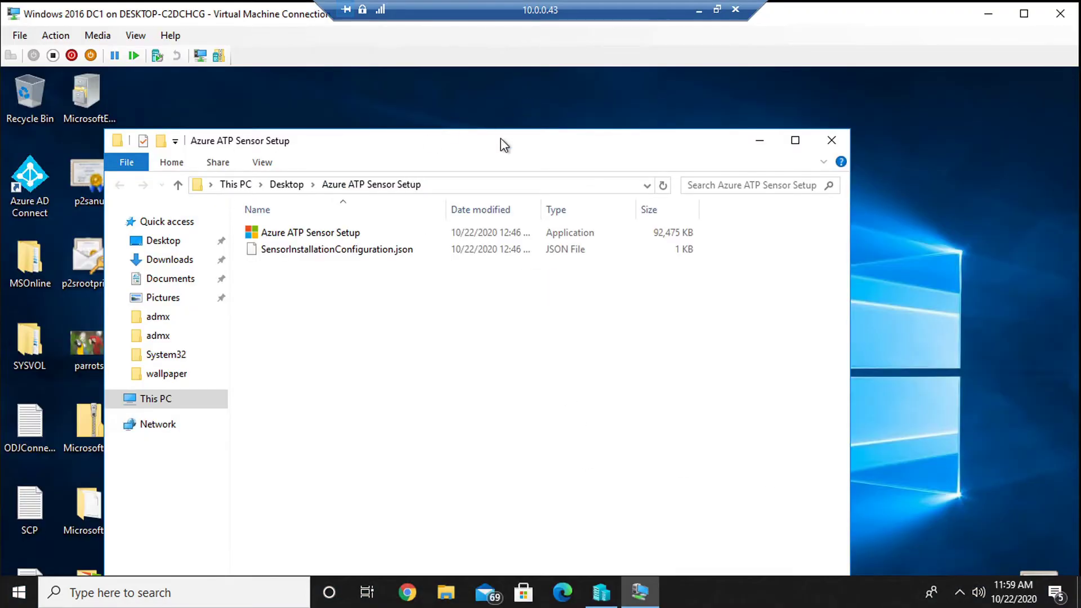
Run Azure ATP Sensor Setup in English with the Sensor deployment type on the domain controller
left_click_drag(485, 145, 672, 105)
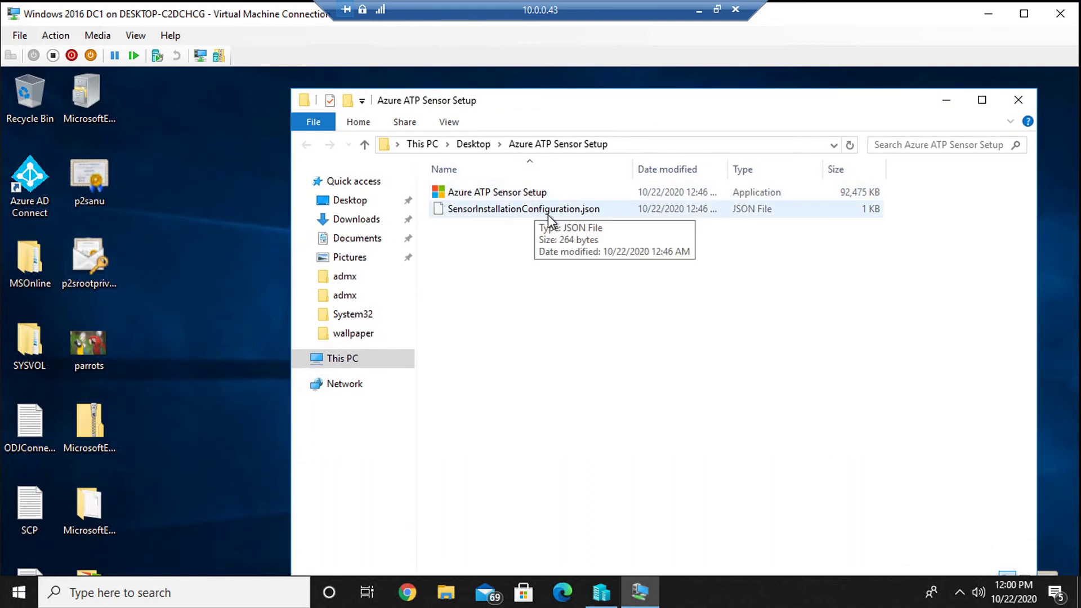
double_click(522, 193)
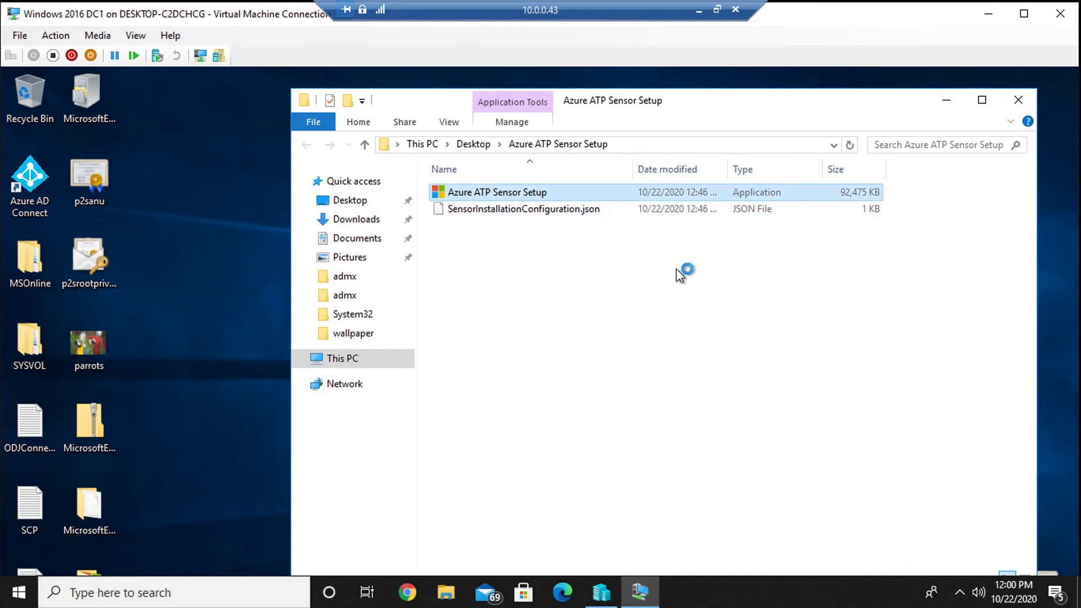
left_click(1024, 14)
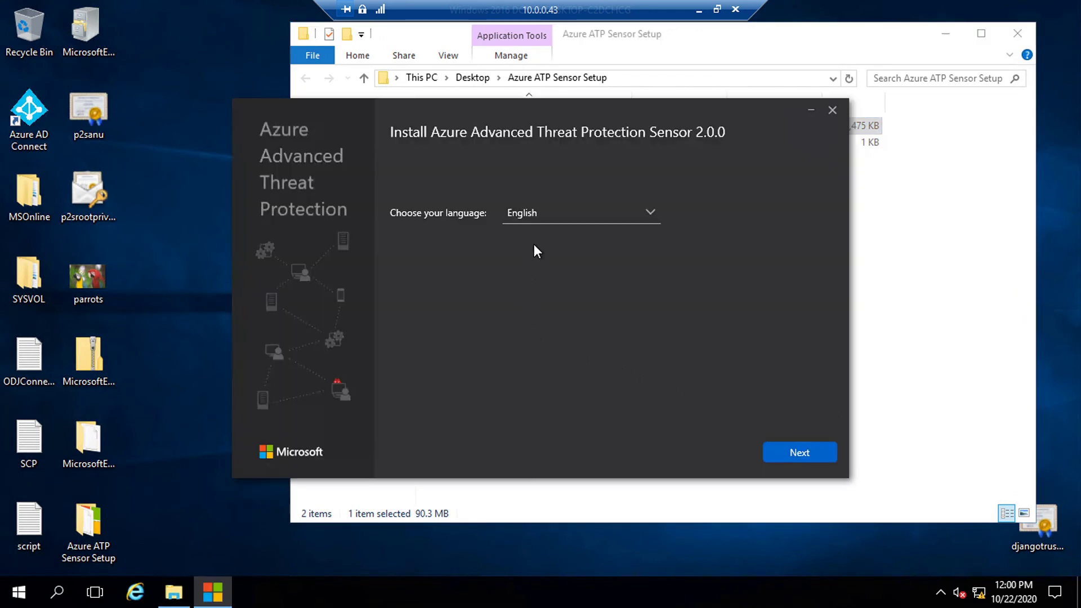
left_click(792, 460)
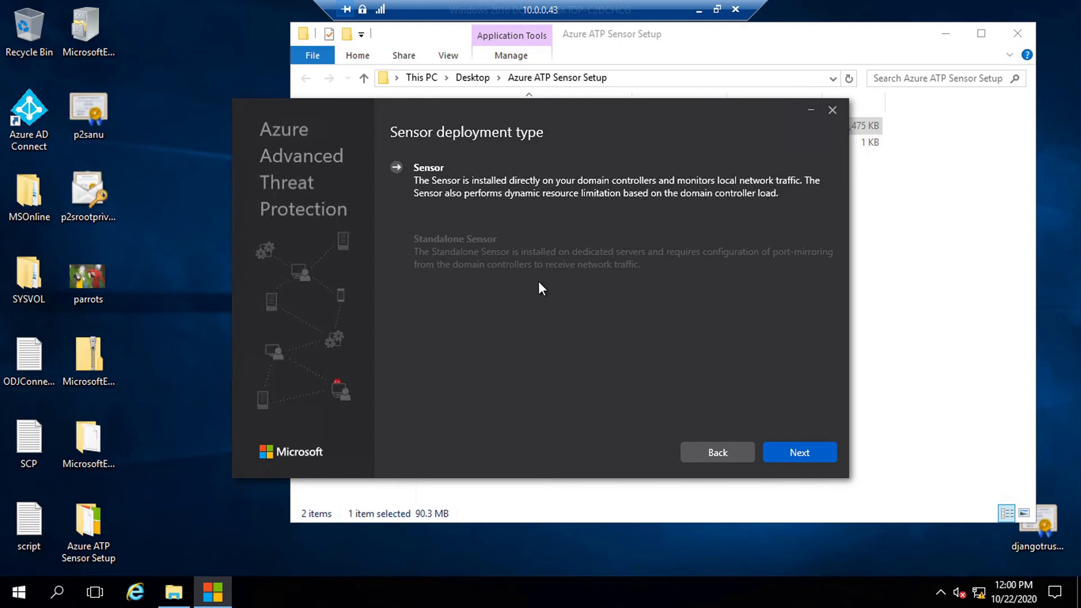
left_click(796, 454)
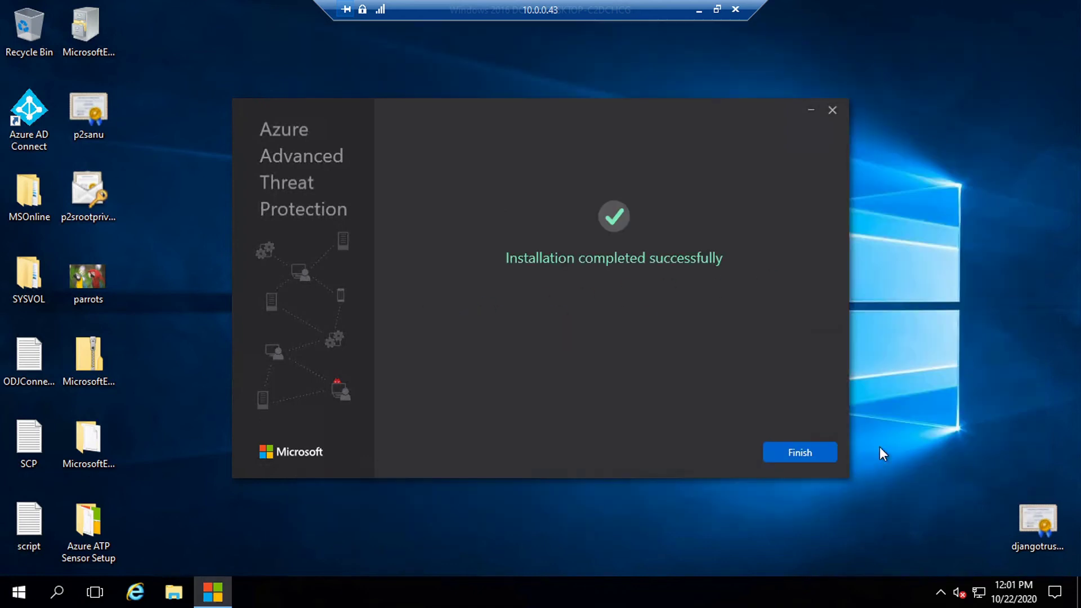
Finish the installer and confirm sensor 2.129.8813 is running on 1 of 2 domain controllers
left_click(773, 451)
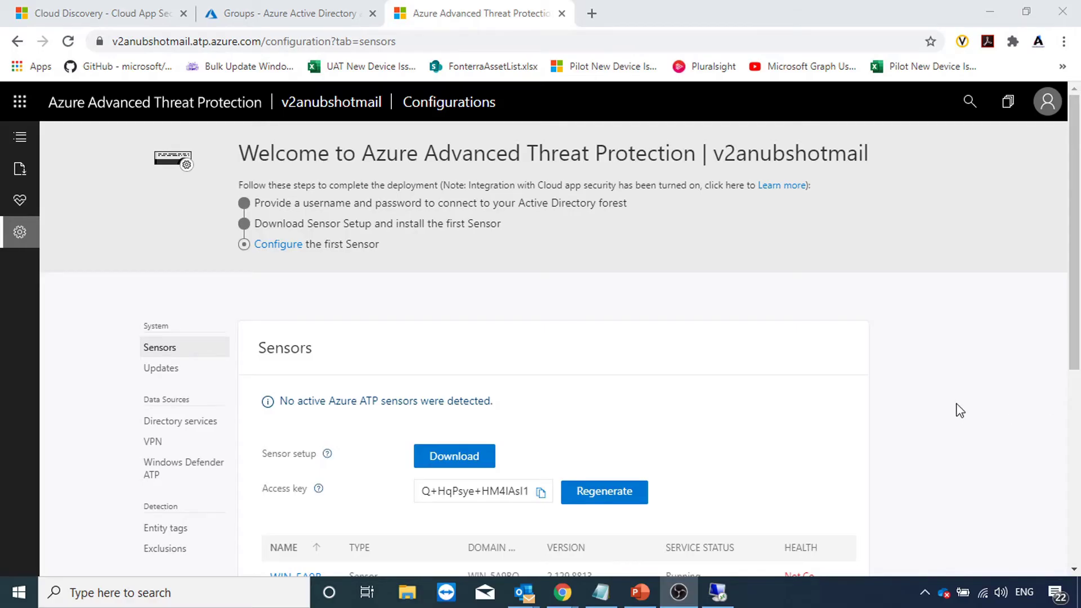
scroll(757, 382, "down", 3)
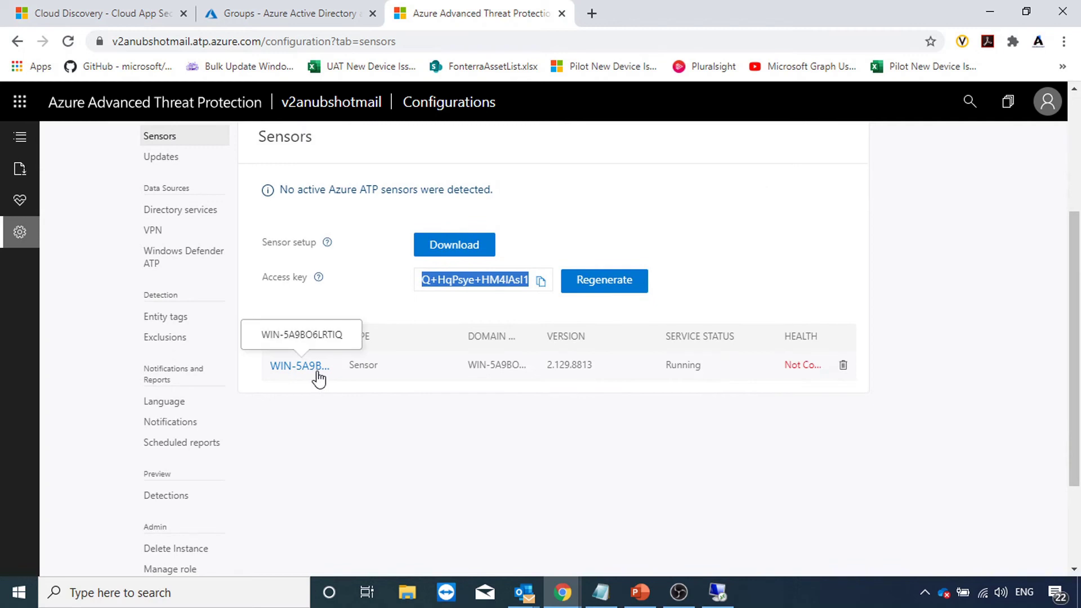
scroll(620, 350, "up", 3)
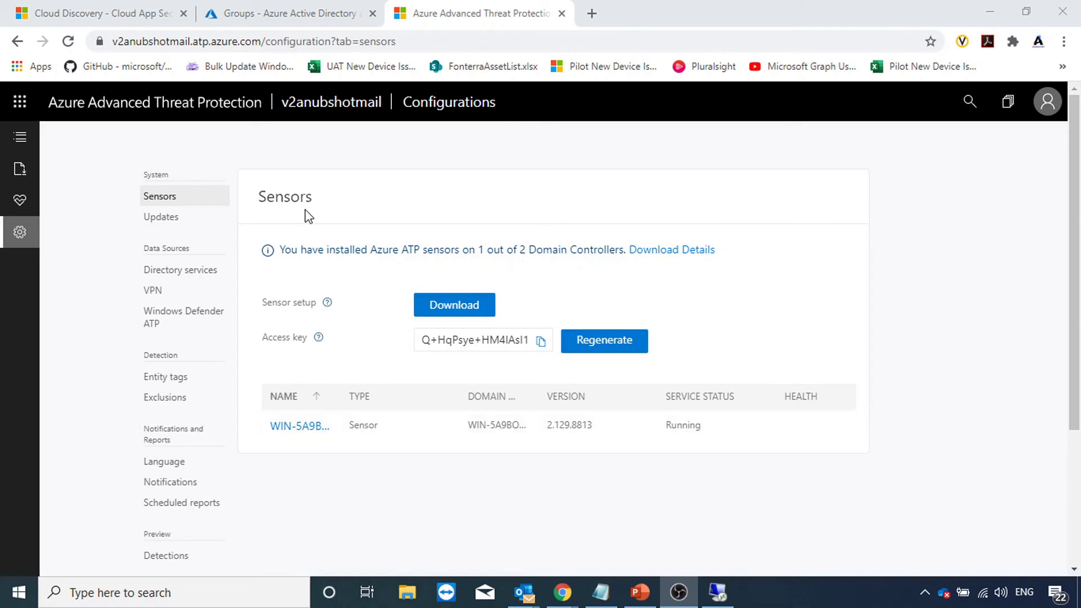
Review the Updates toggles, including domain controller restart, all off, then go to Directory services
left_click(169, 217)
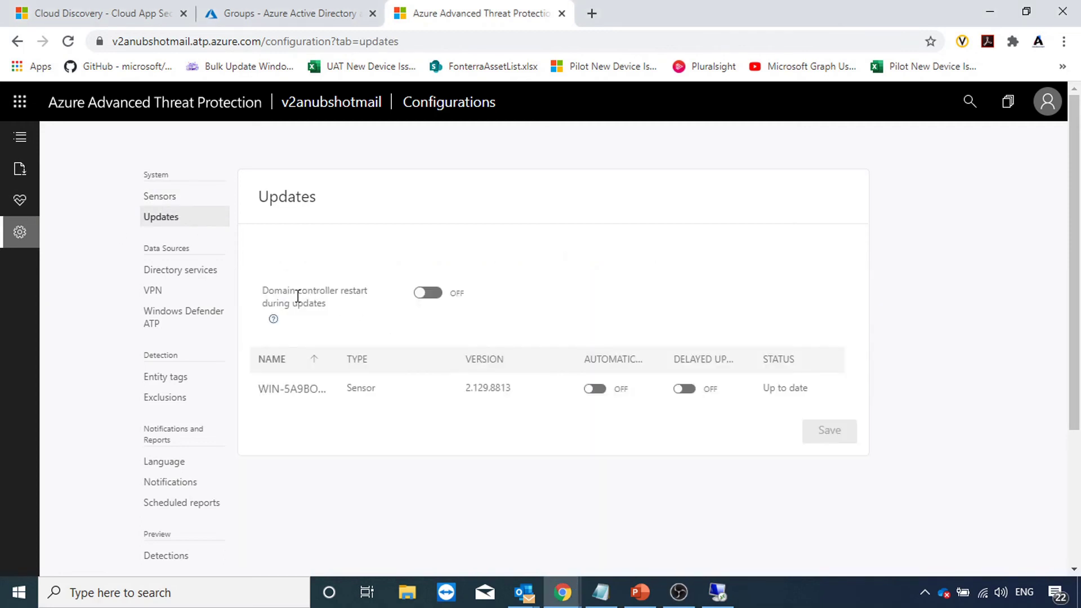
left_click_drag(263, 291, 337, 307)
left_click(340, 312)
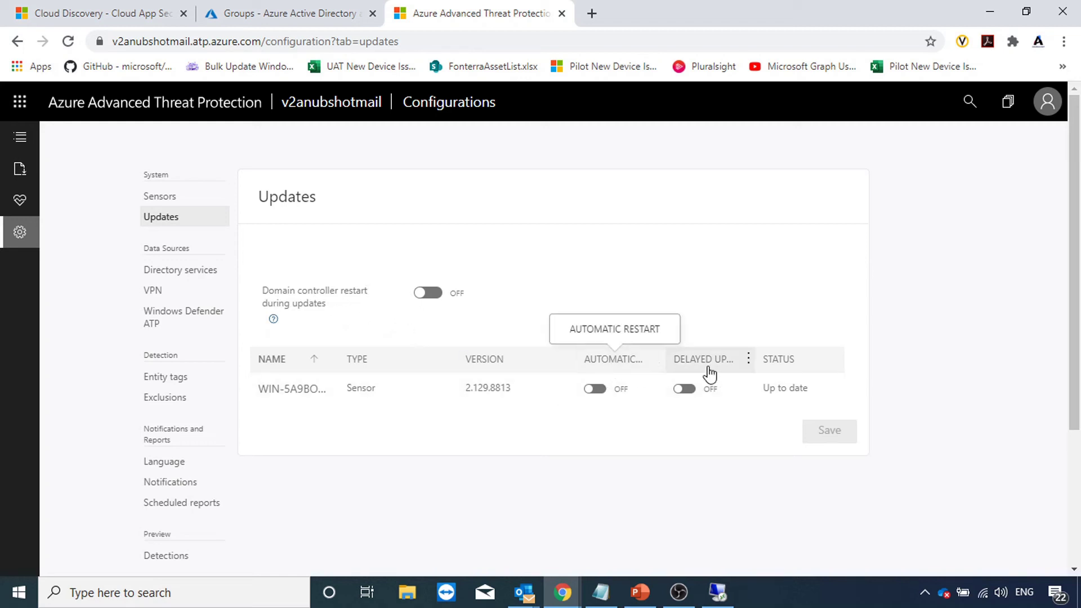
left_click(200, 276)
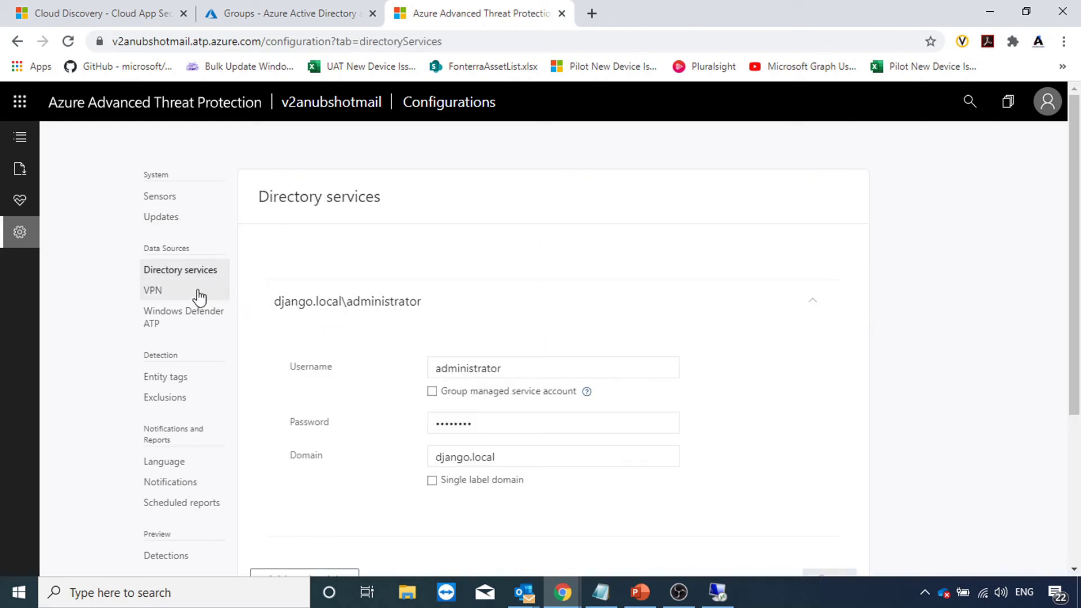
Check the VPN and Windows Defender ATP settings, then switch to Cloud App Security's Alerts page
left_click(169, 292)
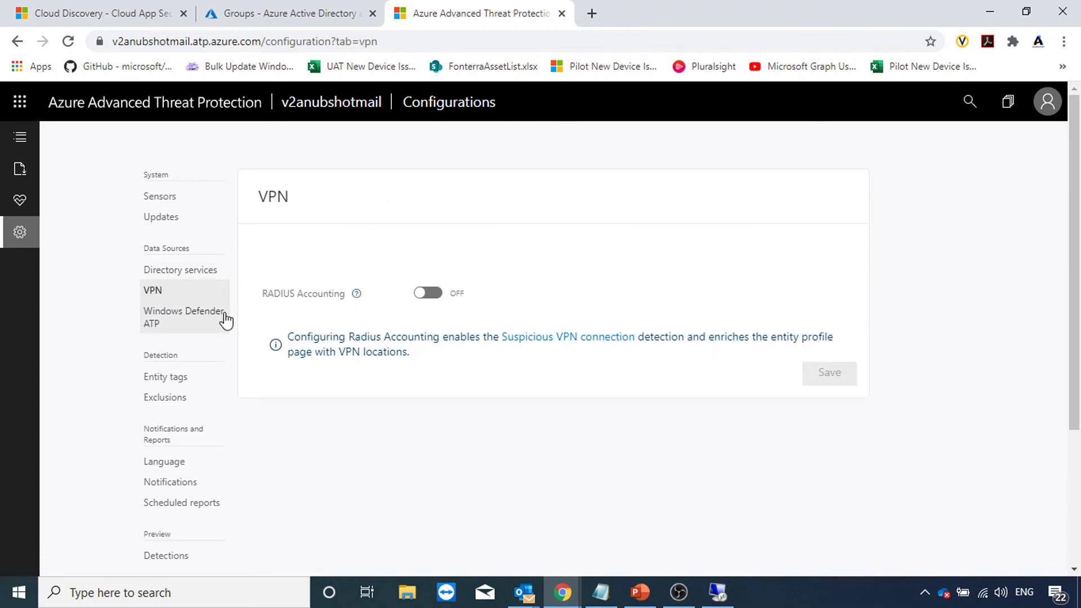
left_click(206, 319)
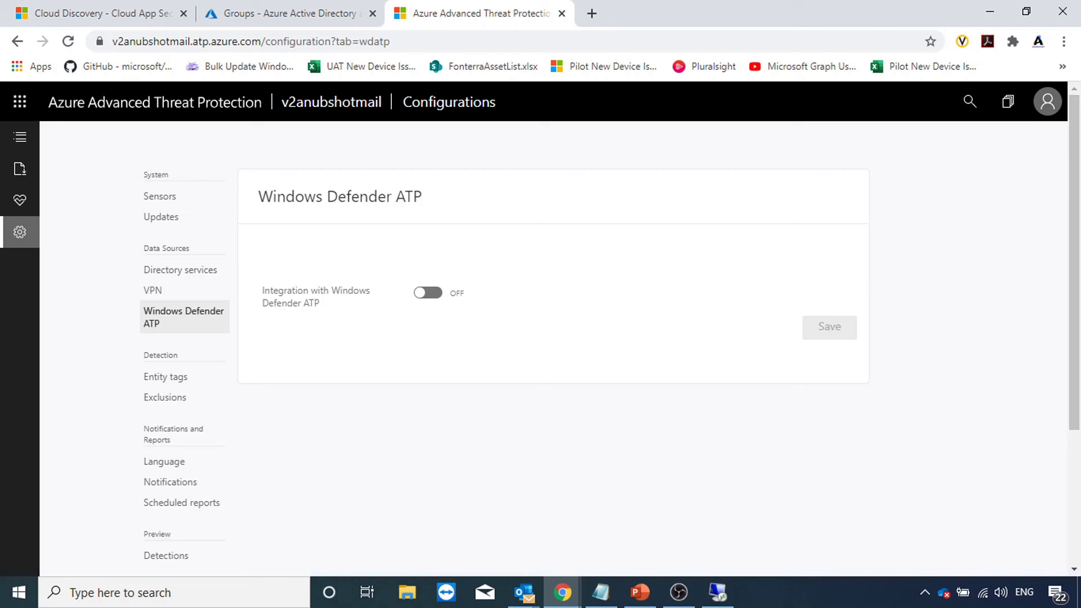
key("alt+Tab")
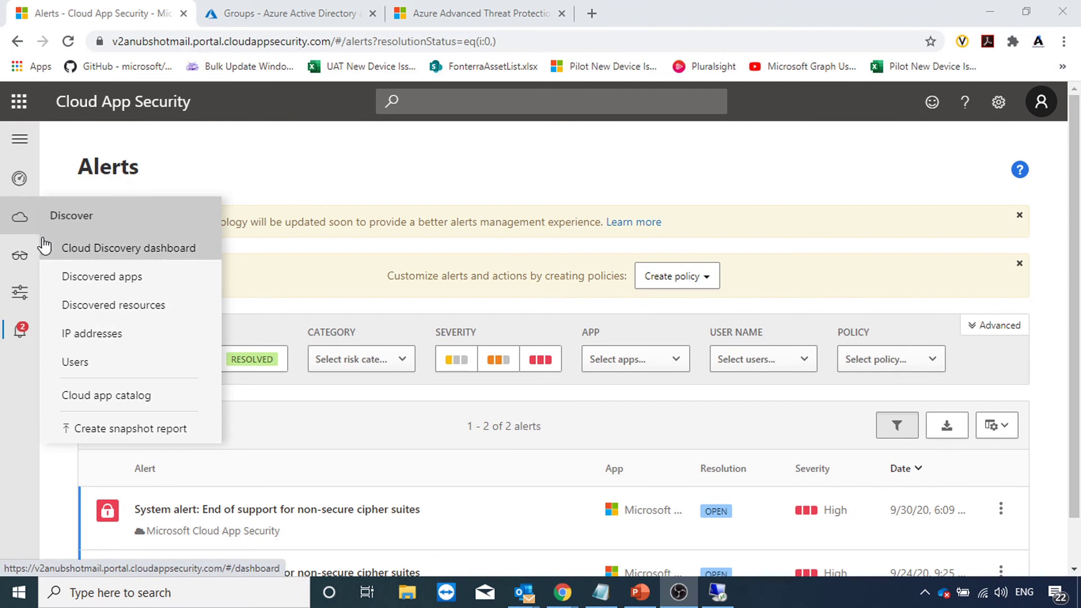
Review the 2 Cloud App Security alerts and the 49-activity log, then return to Azure ATP
mouse_move(19, 309)
left_click(18, 331)
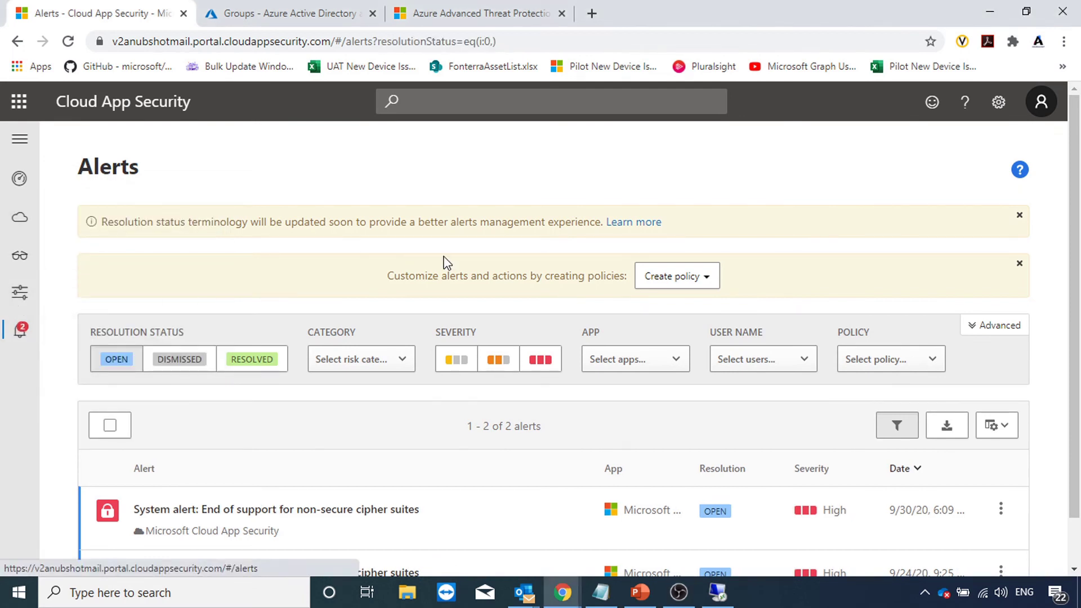
scroll(278, 321, "down", 1)
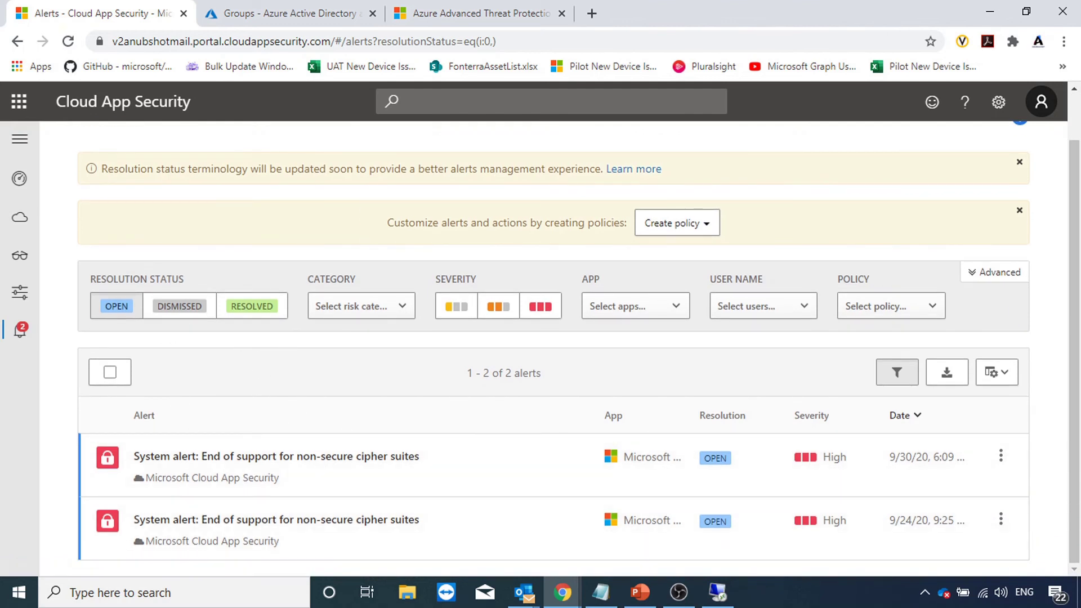
mouse_move(19, 264)
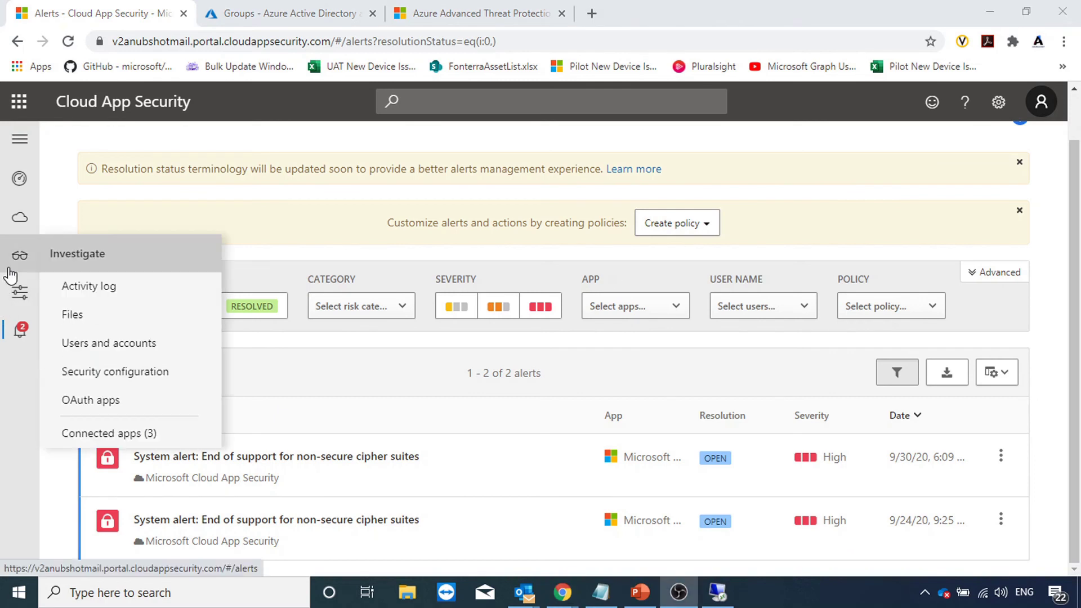
left_click(70, 287)
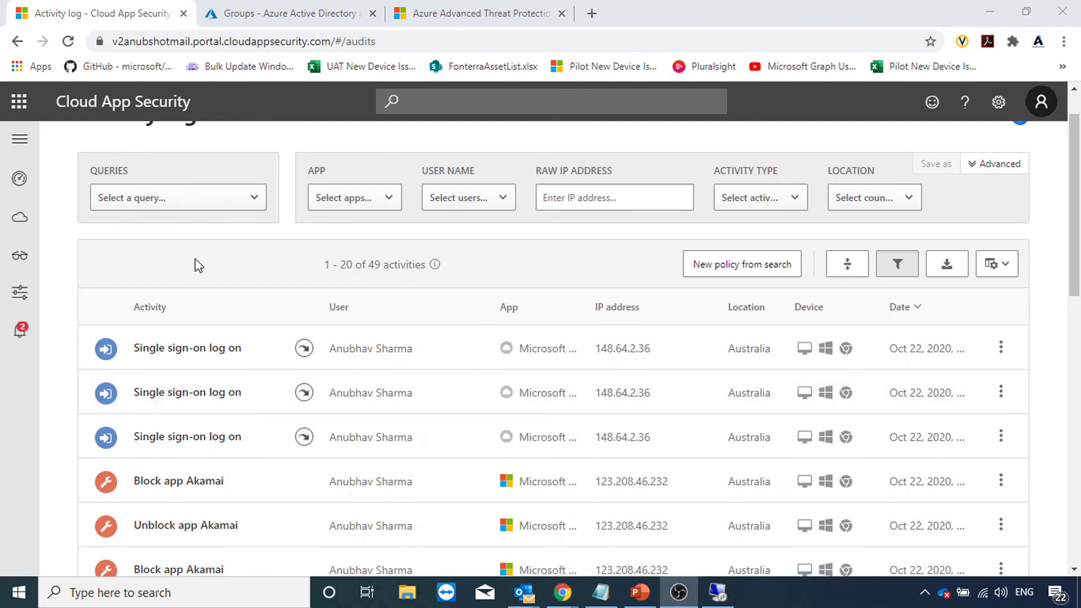
left_click(450, 13)
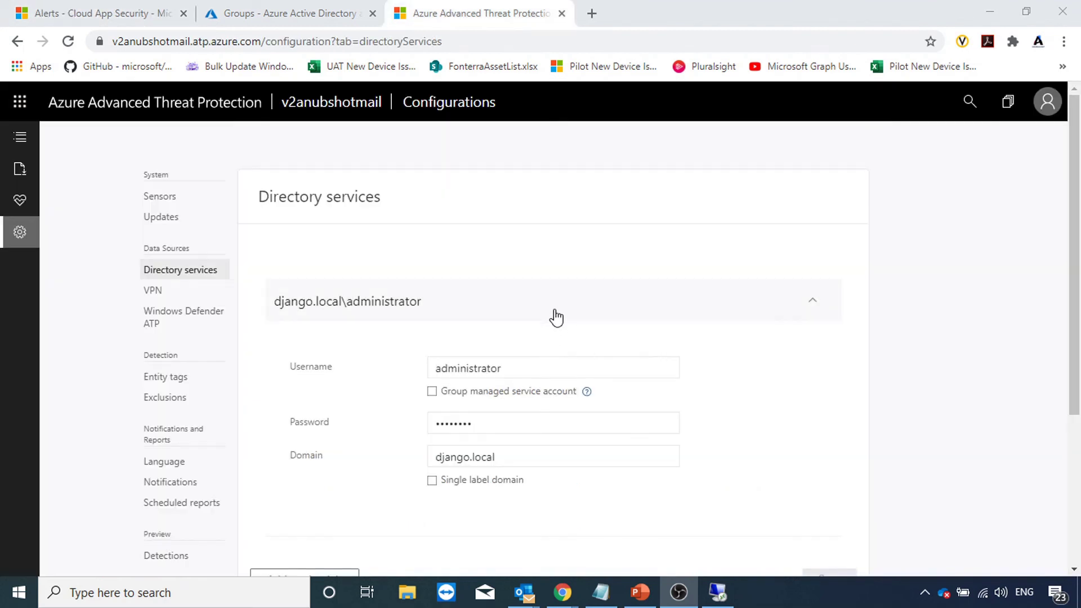
Download the Modifications to sensitive groups report from Reports and open the file from the download bar
left_click(33, 171)
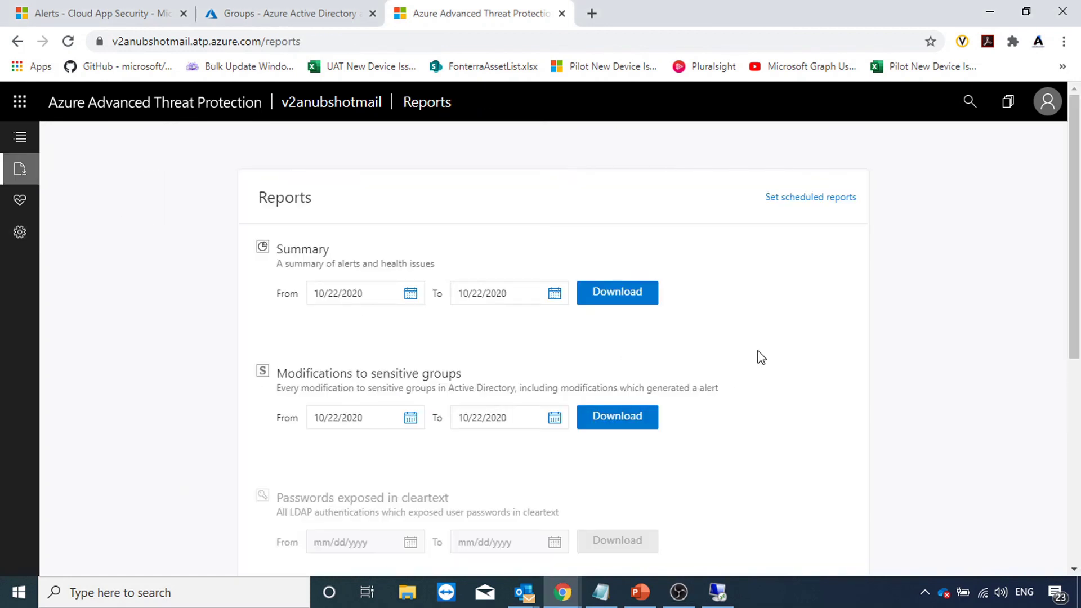
scroll(758, 357, "down", 3)
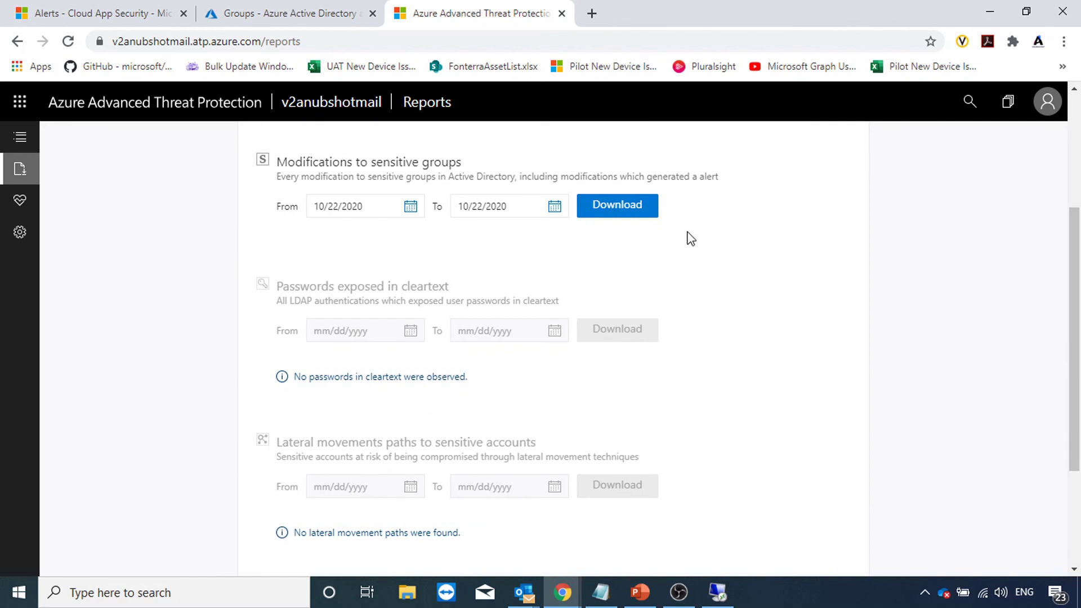
left_click(623, 221)
left_click(167, 555)
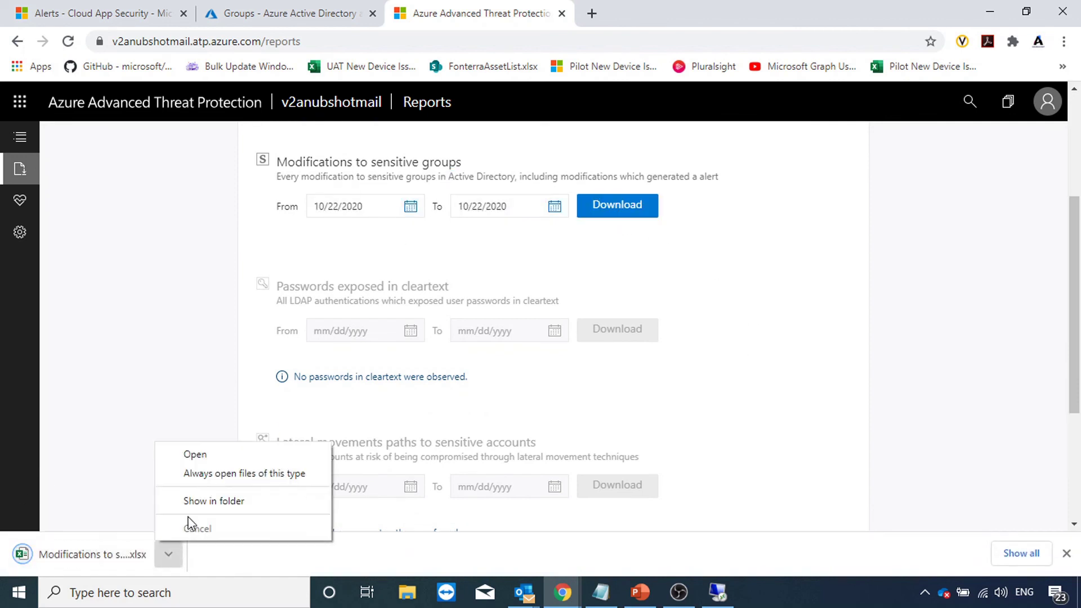
left_click(220, 450)
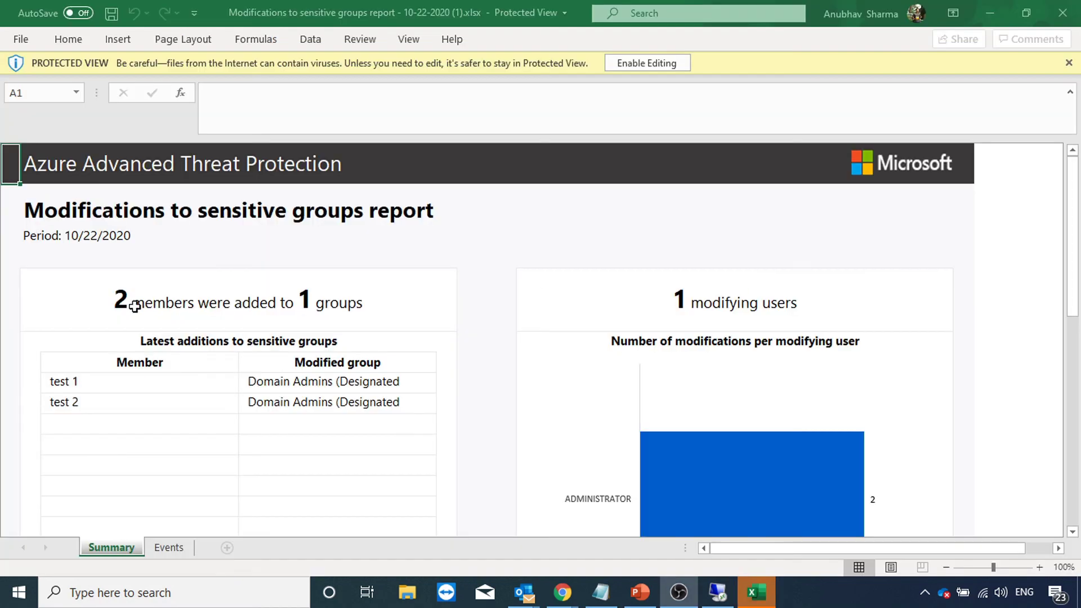
Inspect the test 1 and test 2 member entries on the Summary sheet and scroll through it
left_click(94, 384)
left_click(101, 405)
left_click(109, 385)
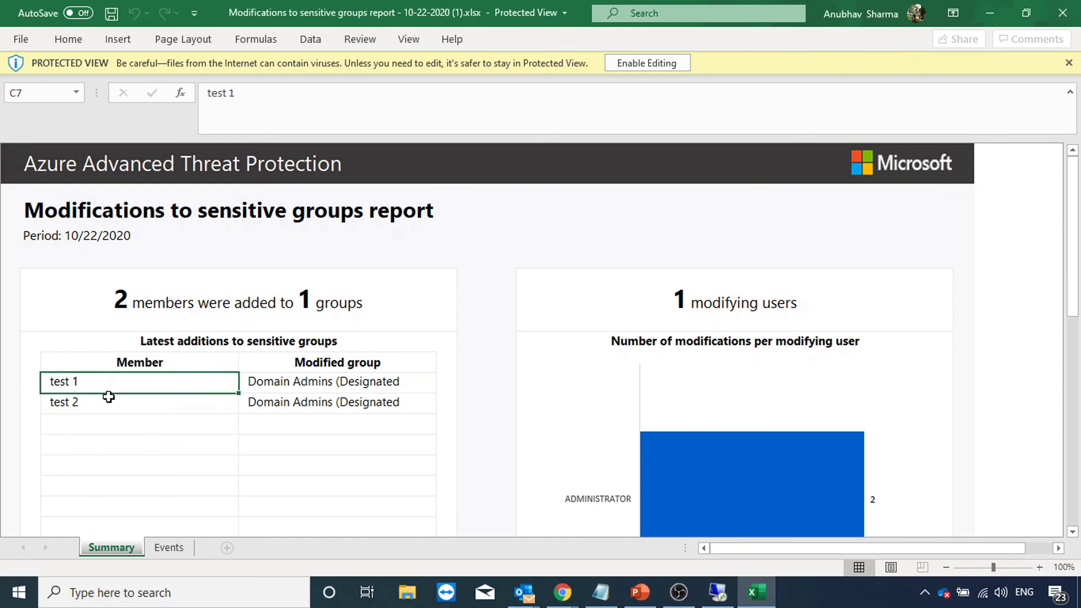
left_click(108, 401)
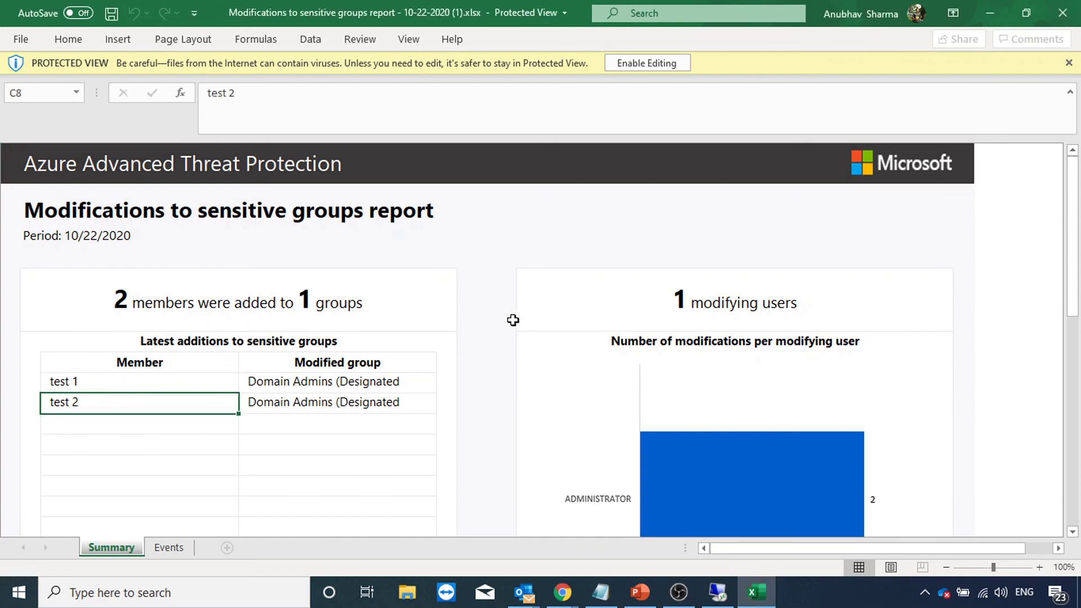
scroll(511, 320, "down", 4)
scroll(511, 321, "down", 3)
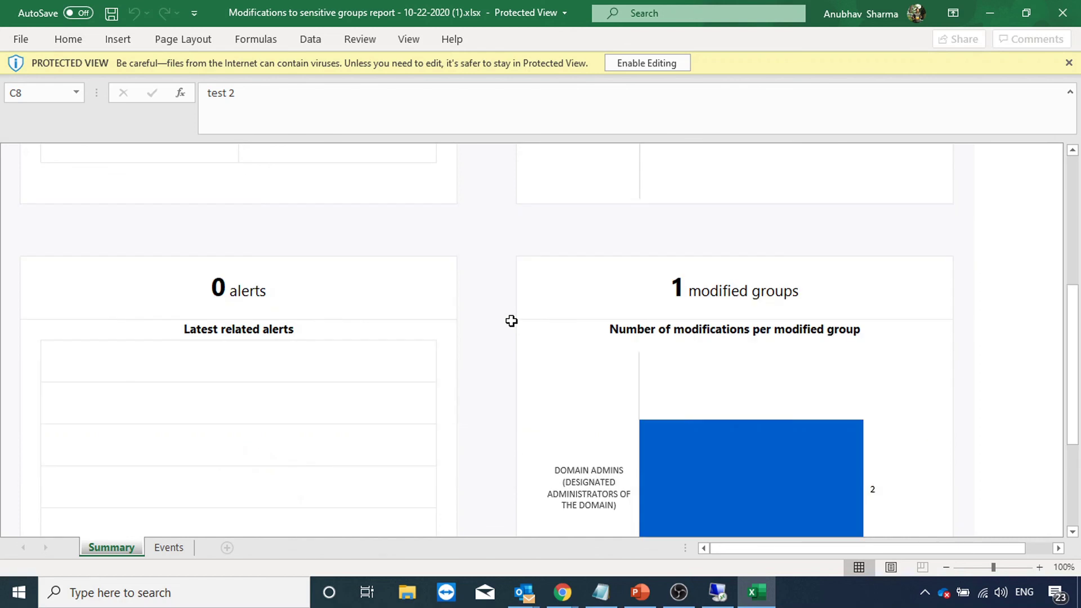
scroll(512, 321, "down", 8)
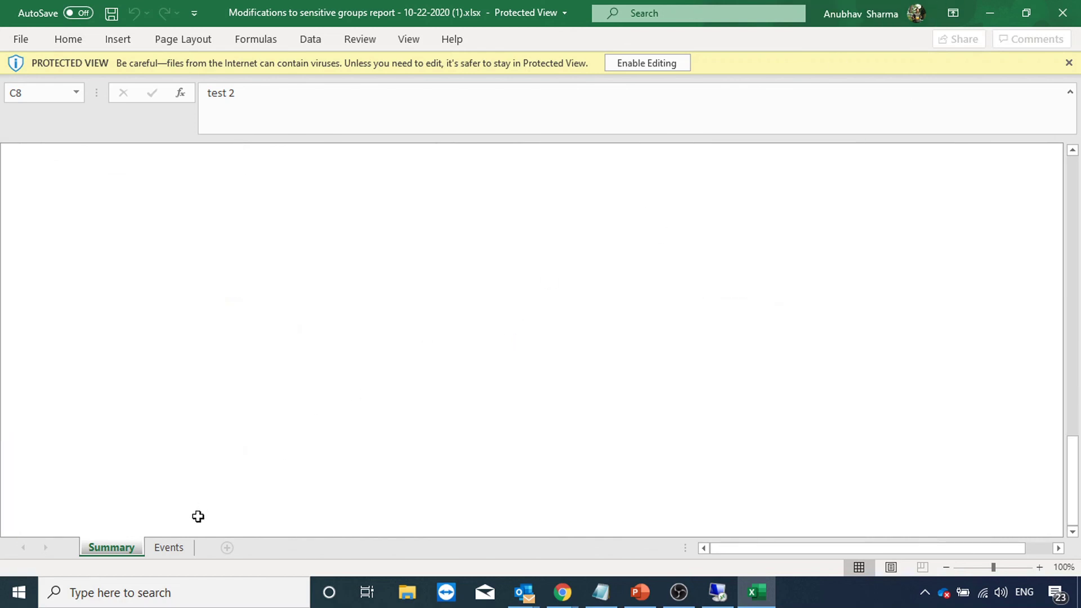
Check the Type cells of the two member-added events on the Events sheet
left_click(175, 548)
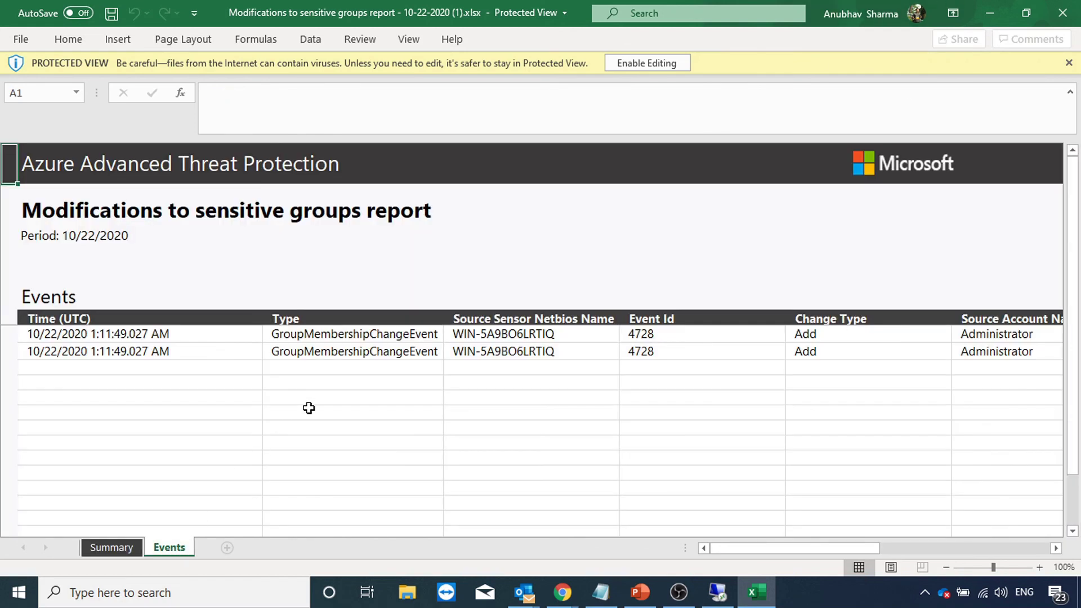
left_click(384, 334)
left_click(363, 355)
left_click(377, 338)
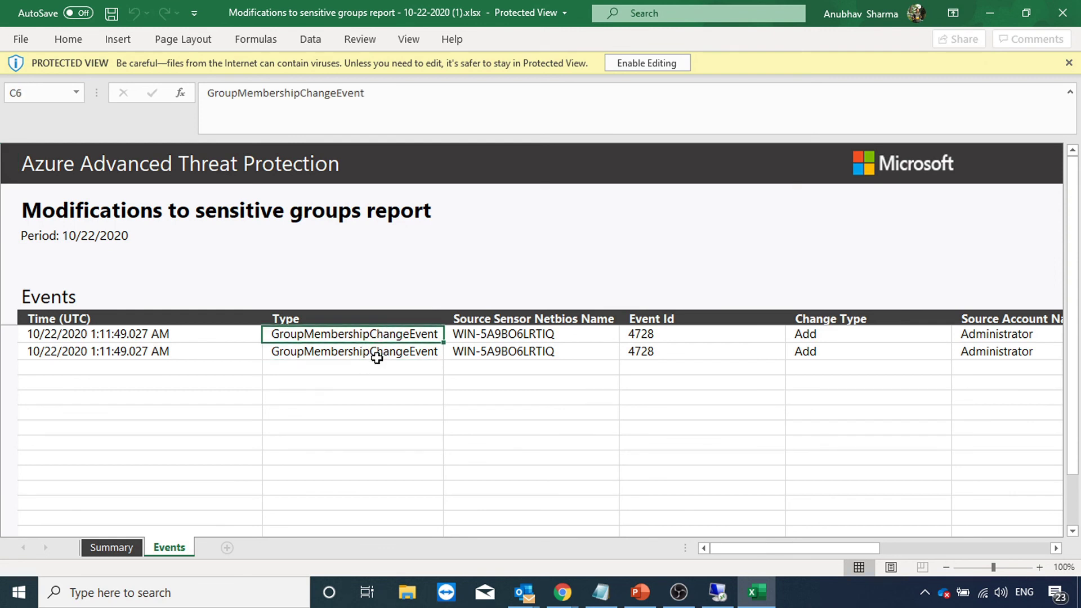
left_click(376, 355)
left_click(376, 335)
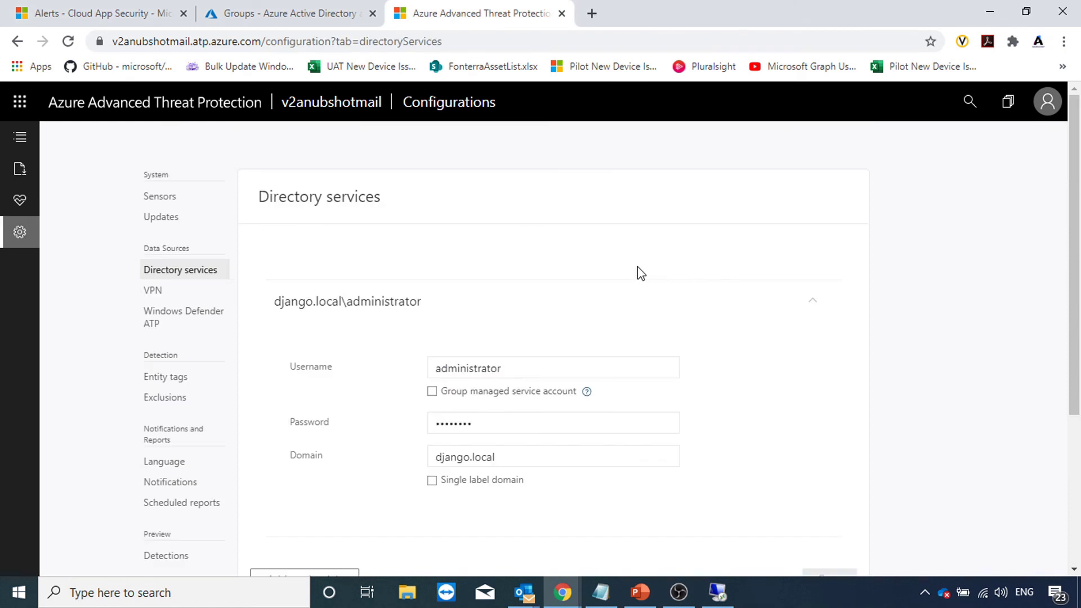
On the Entity tags page, expand and collapse the Sensitive section, then collapse Honeytoken
left_click(177, 383)
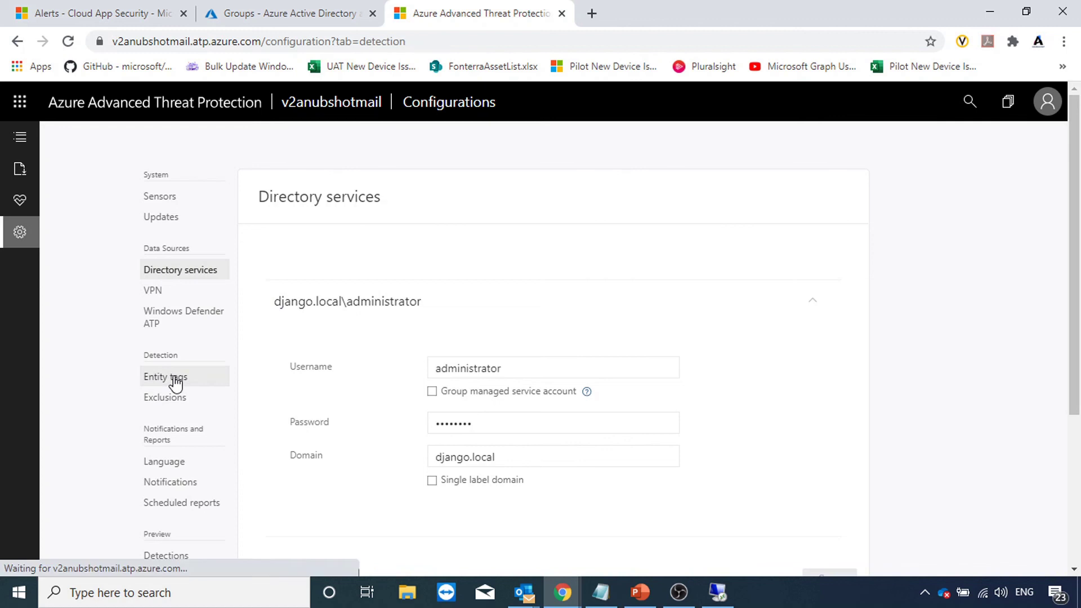
left_click(379, 459)
scroll(538, 401, "down", 4)
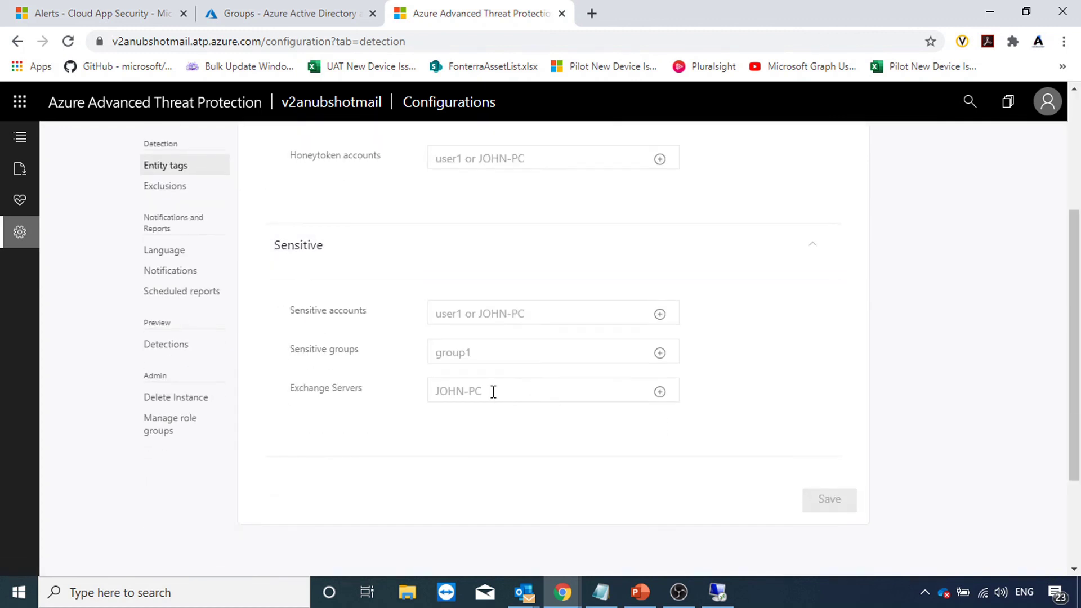
left_click(813, 245)
scroll(876, 252, "up", 4)
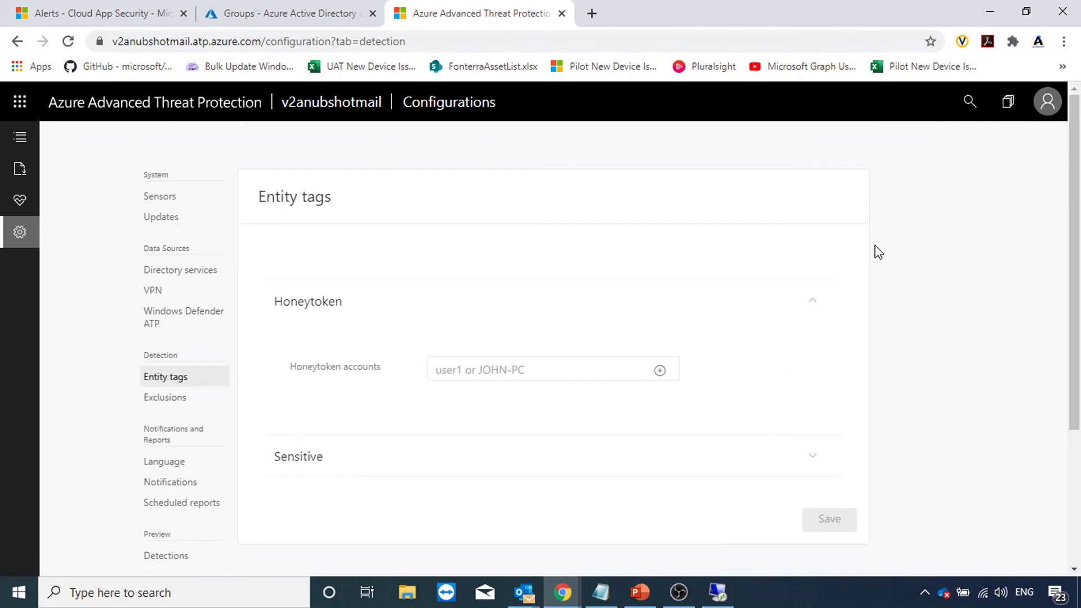
left_click(832, 306)
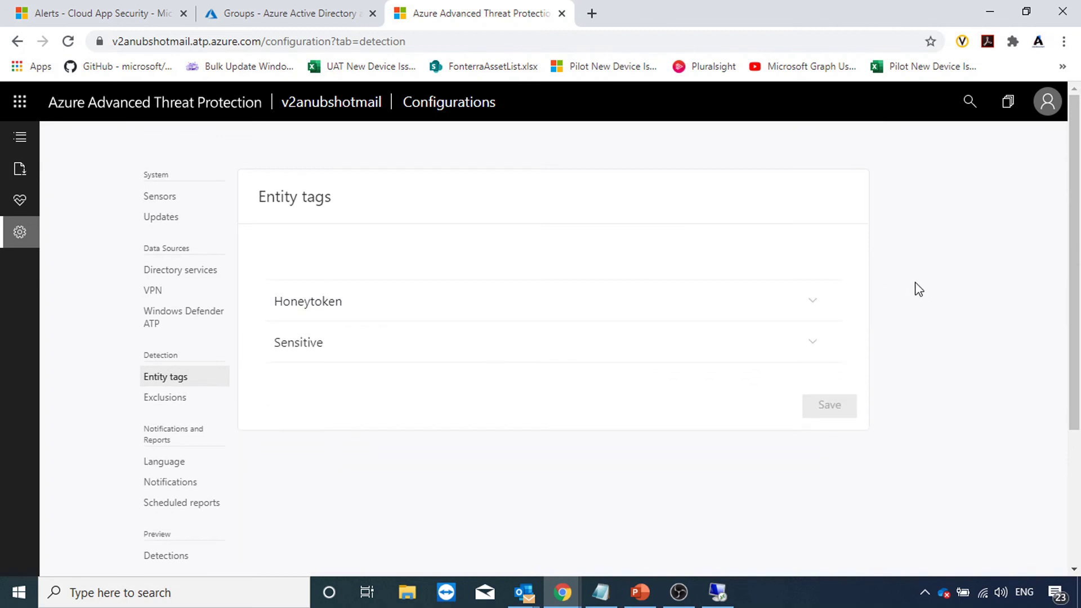